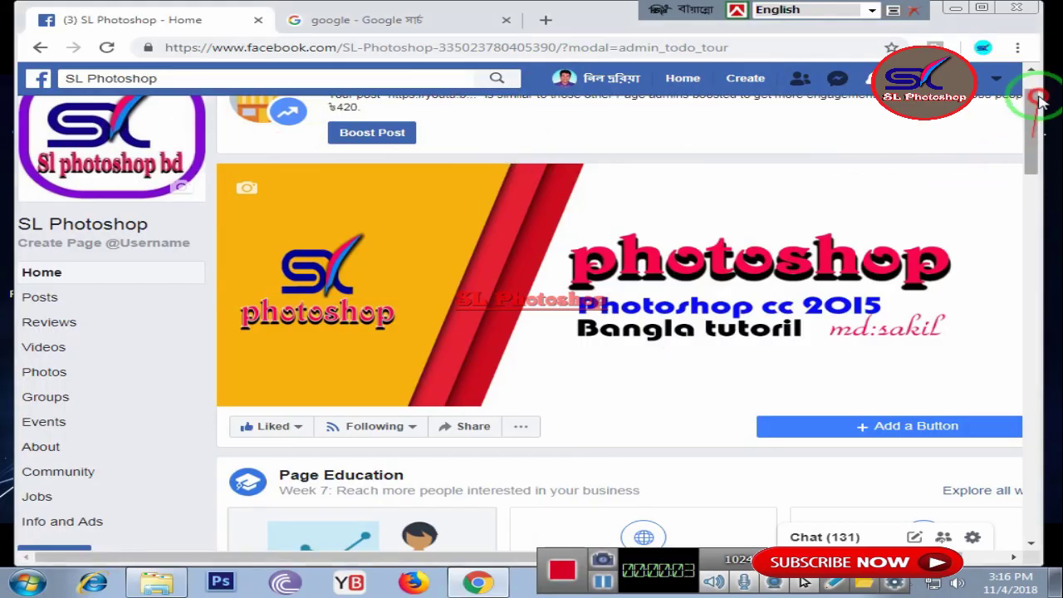
# Scroll to the top of the SL Photoshop Facebook Page to show its cover photo
pyautogui.scroll(2, 1039, 99)
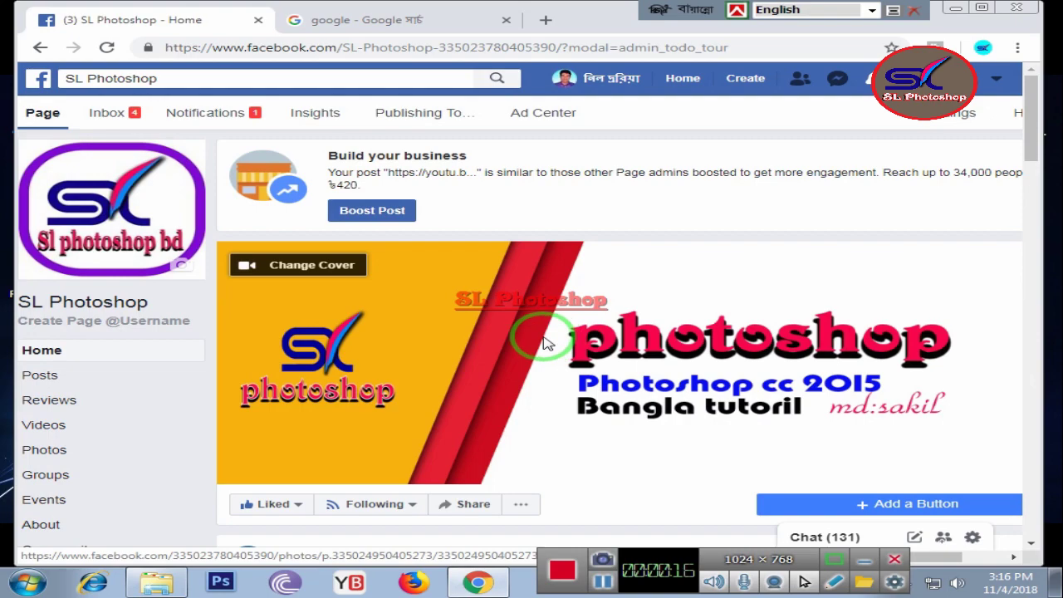
# Delete all the old Bengali and English text from the Page's Create Post box
pyautogui.scroll(-2, 546, 343)
pyautogui.scroll(2, 541, 339)
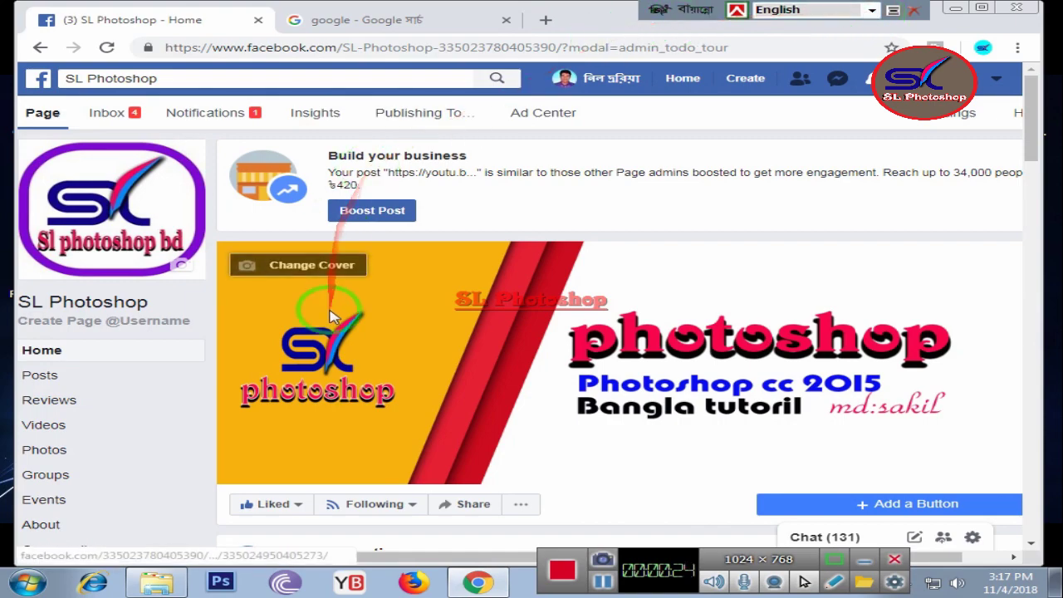
pyautogui.scroll(-2, 606, 473)
pyautogui.scroll(-3, 498, 423)
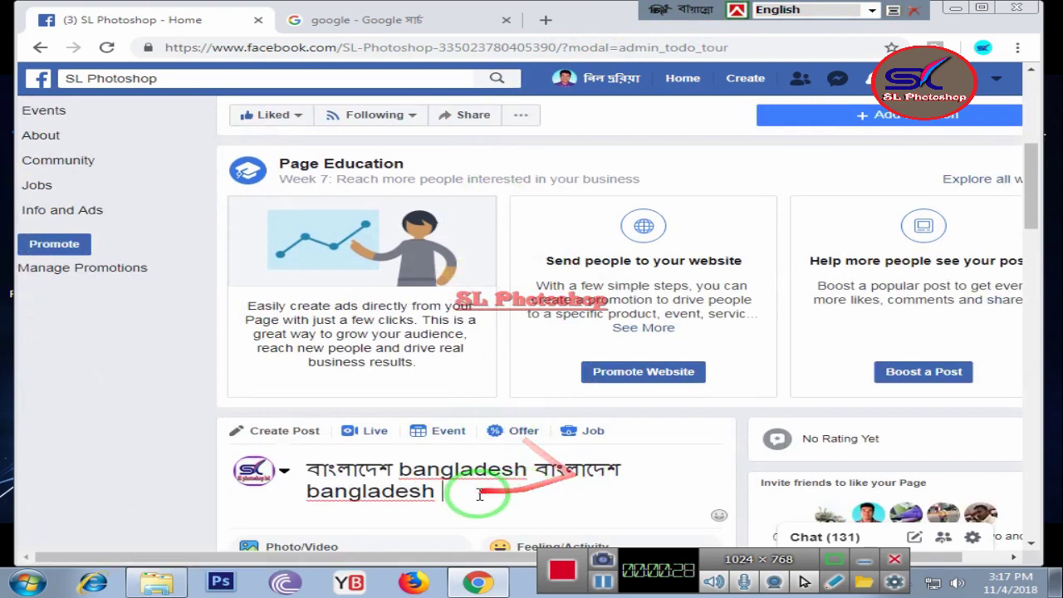
pyautogui.click(437, 492)
pyautogui.press('BackSpace')
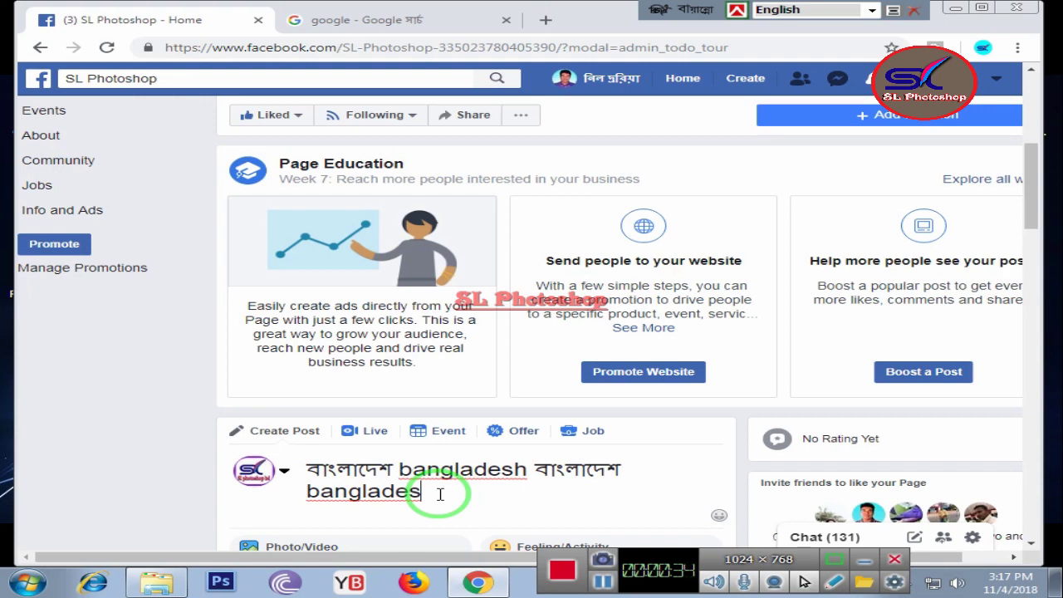
pyautogui.hotkey('ctrl', 'a')
pyautogui.press('BackSpace')
pyautogui.scroll(5, 390, 448)
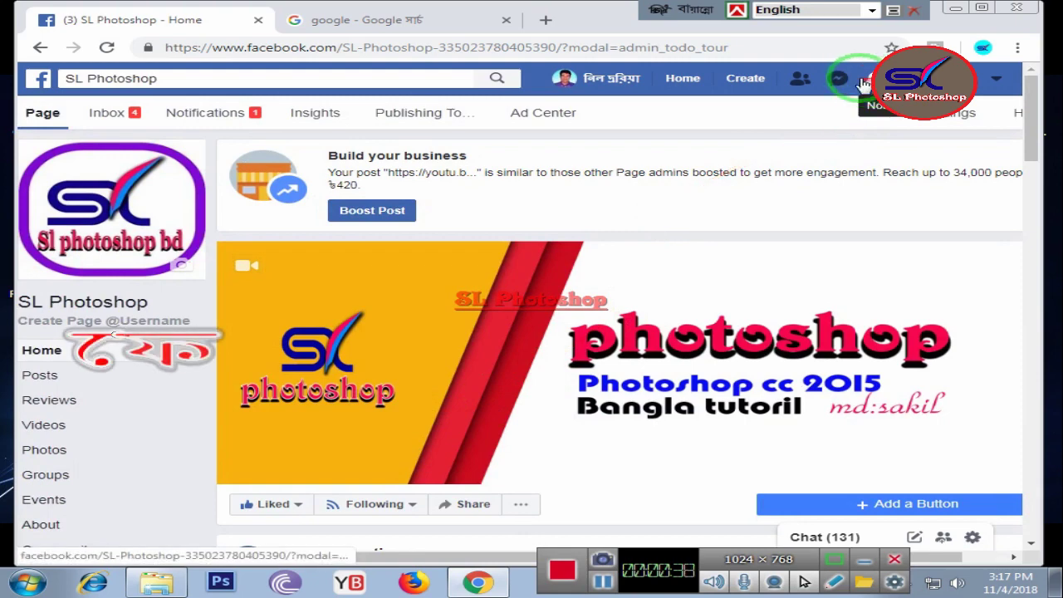
# Switch the keyboard layout to Bijoy Unicode and place the caret in the empty Create Post box
pyautogui.click(870, 11)
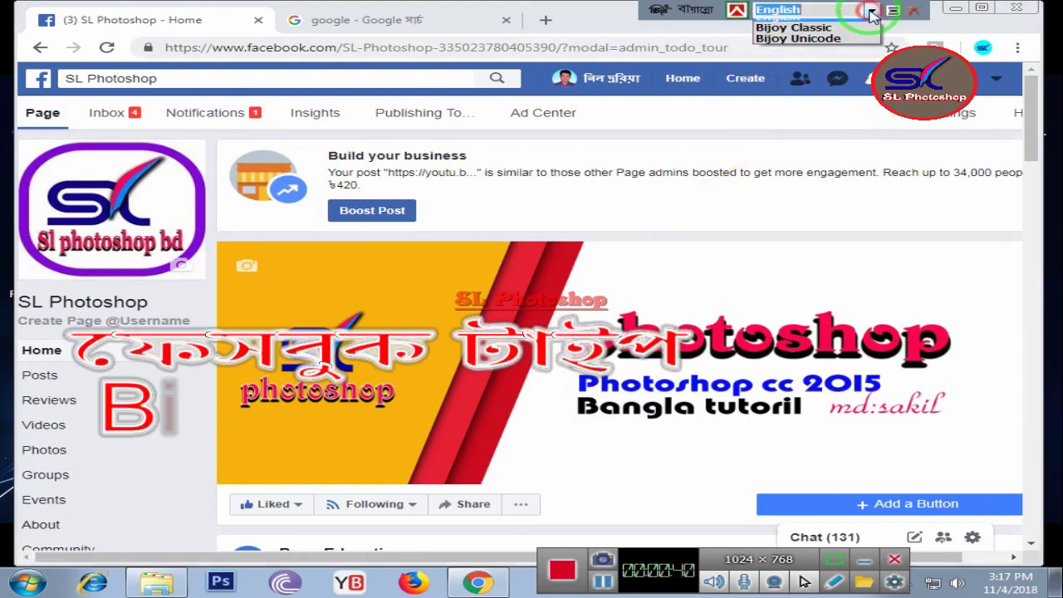
pyautogui.click(816, 47)
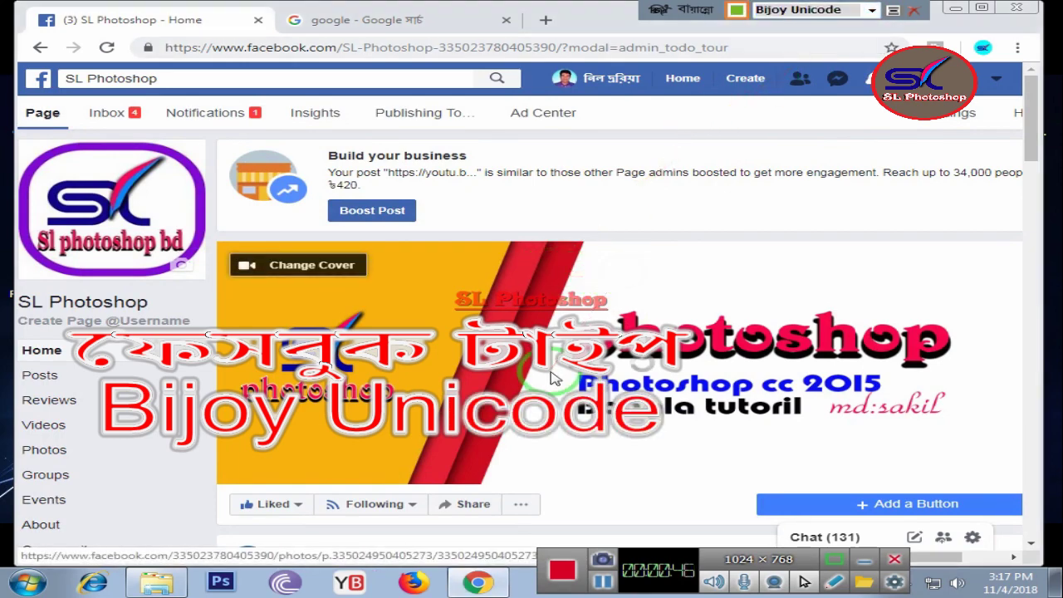
pyautogui.scroll(-5, 555, 377)
pyautogui.scroll(-3, 554, 378)
pyautogui.click(317, 240)
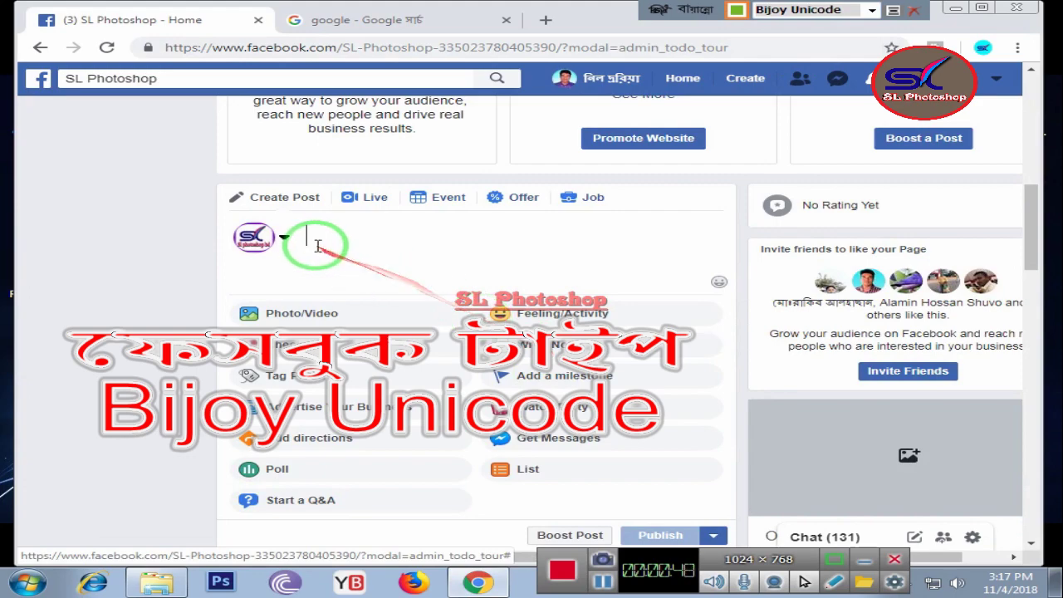
pyautogui.click(281, 237)
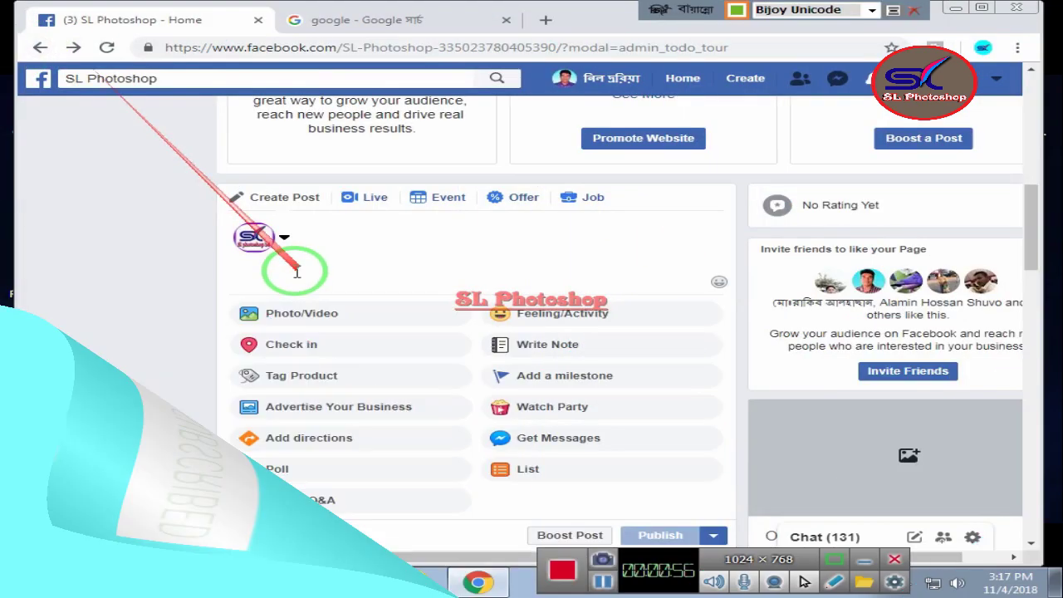
pyautogui.scroll(2, 296, 269)
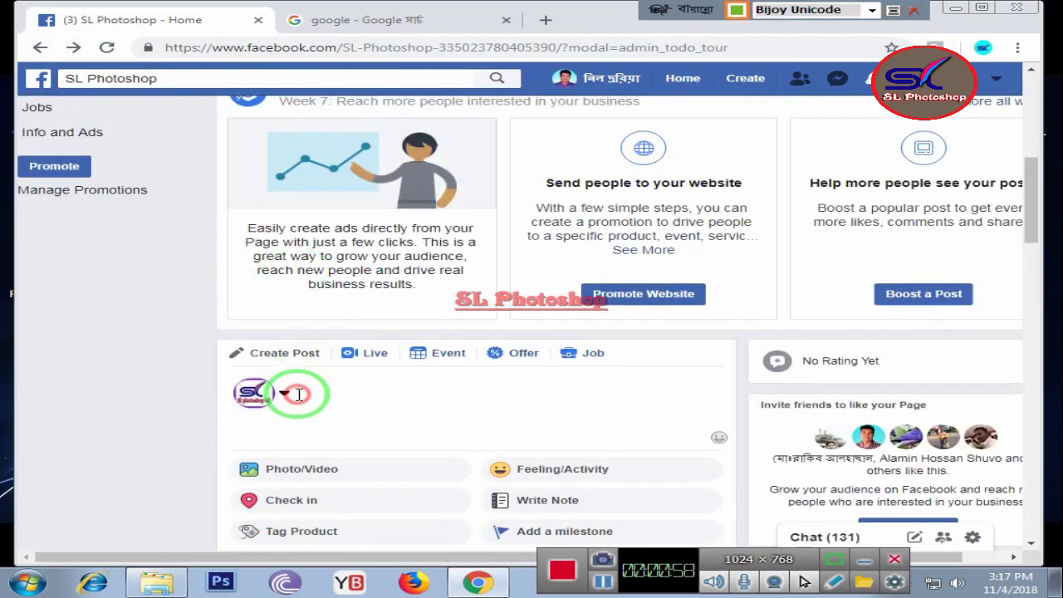
# Type the Bengali word 'বাংলাদেশ' into the empty post composer
pyautogui.click(299, 394)
pyautogui.write('বাংলা')
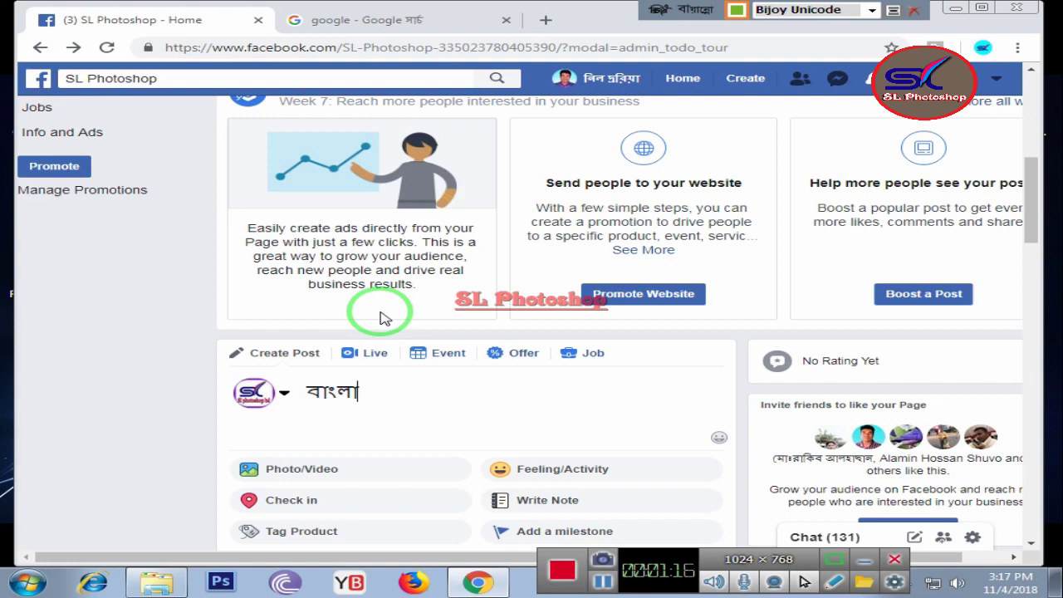
pyautogui.write('দে')
pyautogui.write('শ')
# Switch to English input and add 'bangladesh' after 'বাংলাদেশ' in the post
pyautogui.click(871, 10)
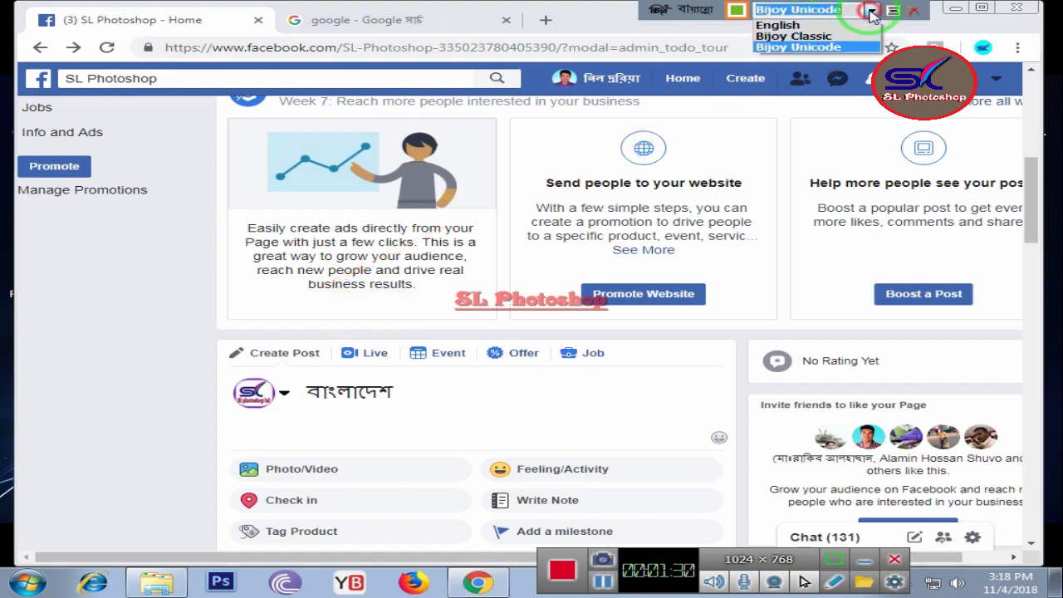
pyautogui.click(780, 26)
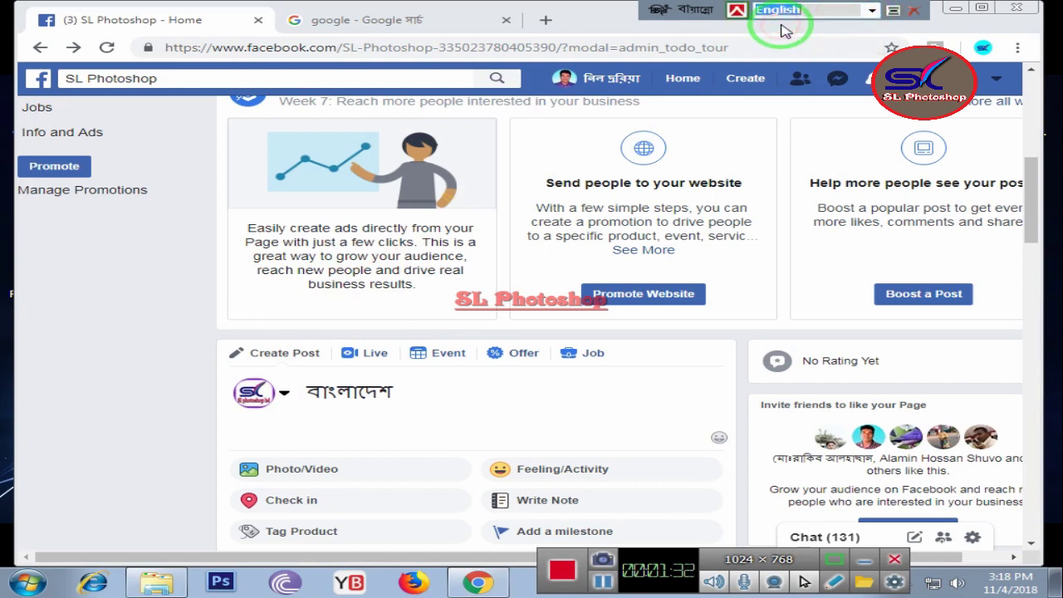
pyautogui.click(402, 391)
pyautogui.write('ba')
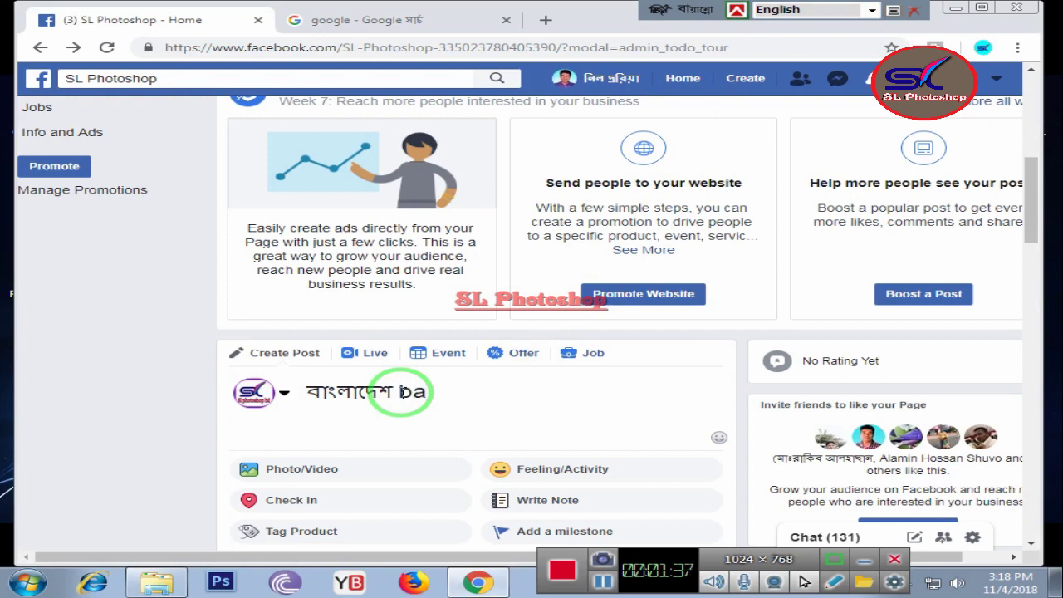
pyautogui.write('ng')
pyautogui.write('lad')
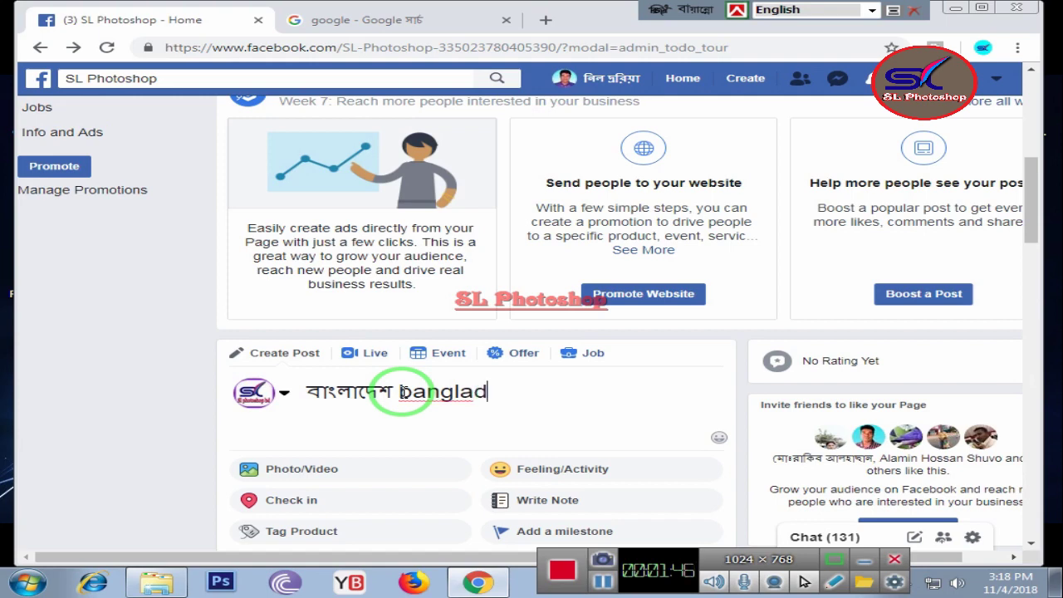
pyautogui.write('e')
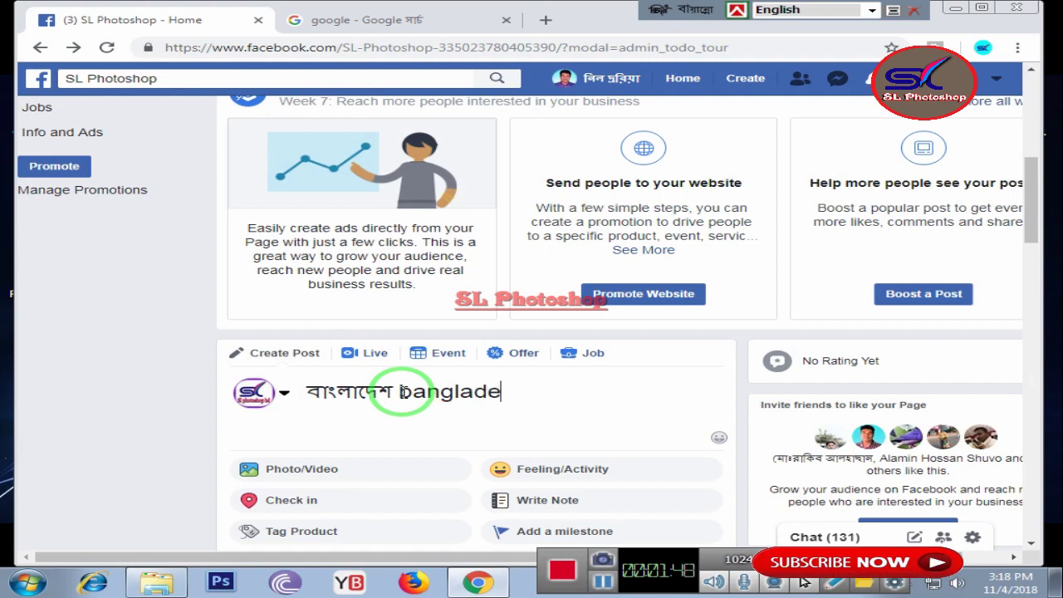
pyautogui.write('sh')
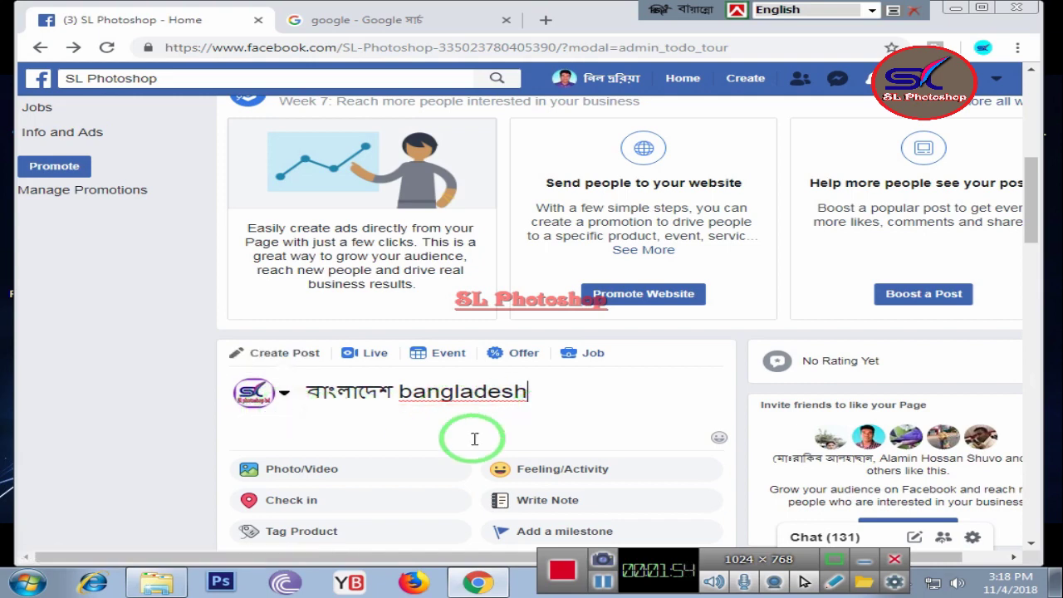
pyautogui.click(434, 23)
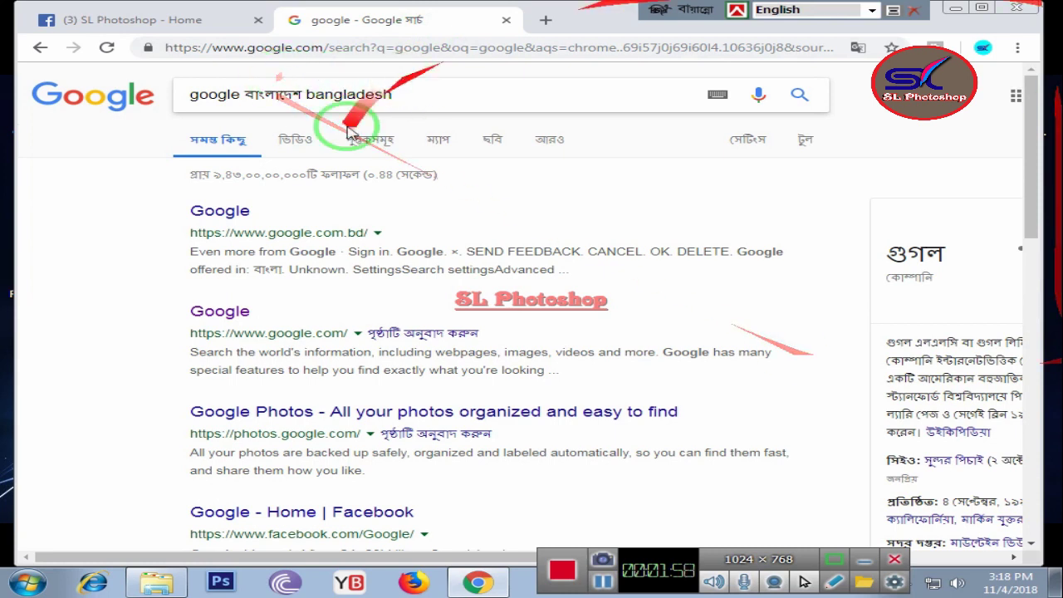
# Go back from the Google results to the New Tab page
pyautogui.click(40, 48)
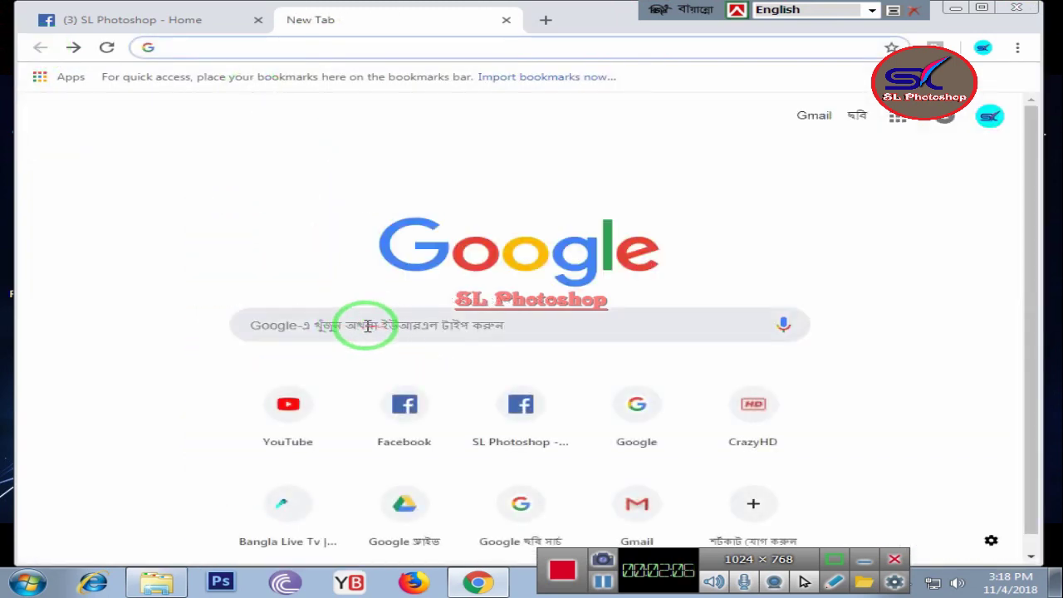
# Type 'bangladesh' into the Google search box on the New Tab page
pyautogui.click(362, 325)
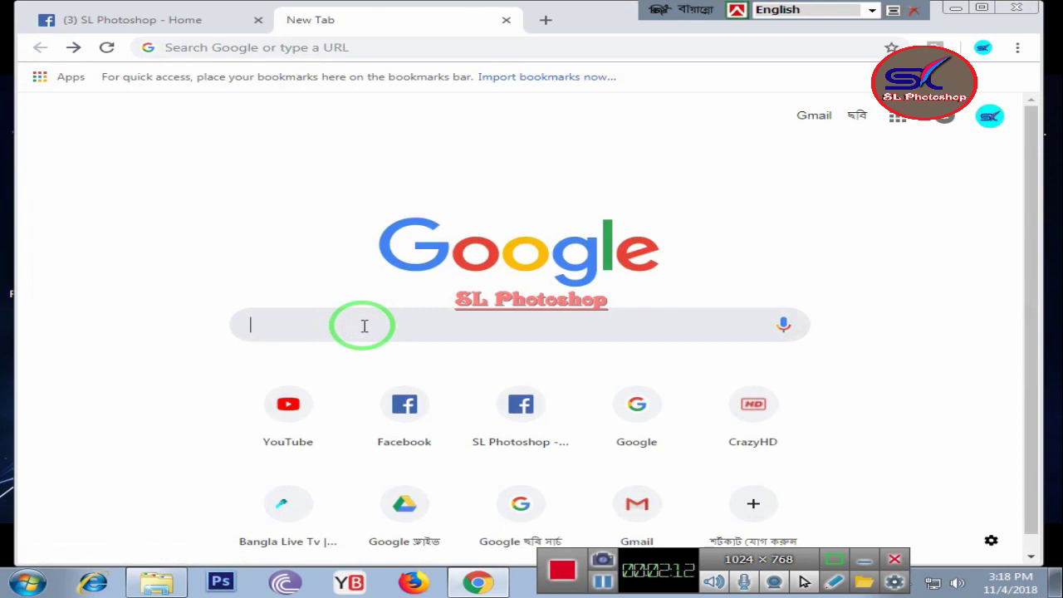
pyautogui.write('ba')
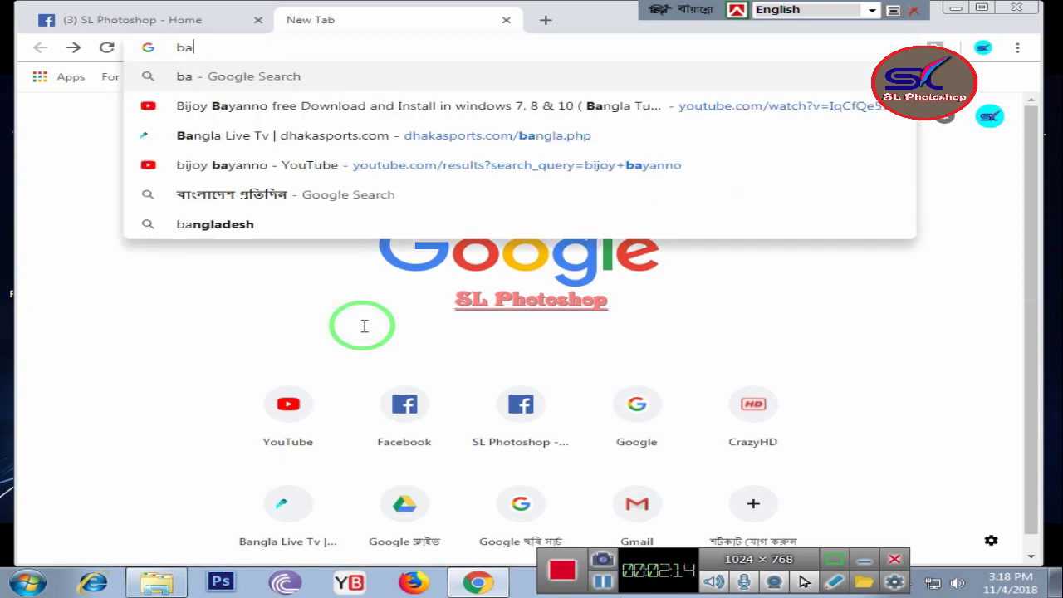
pyautogui.write('n')
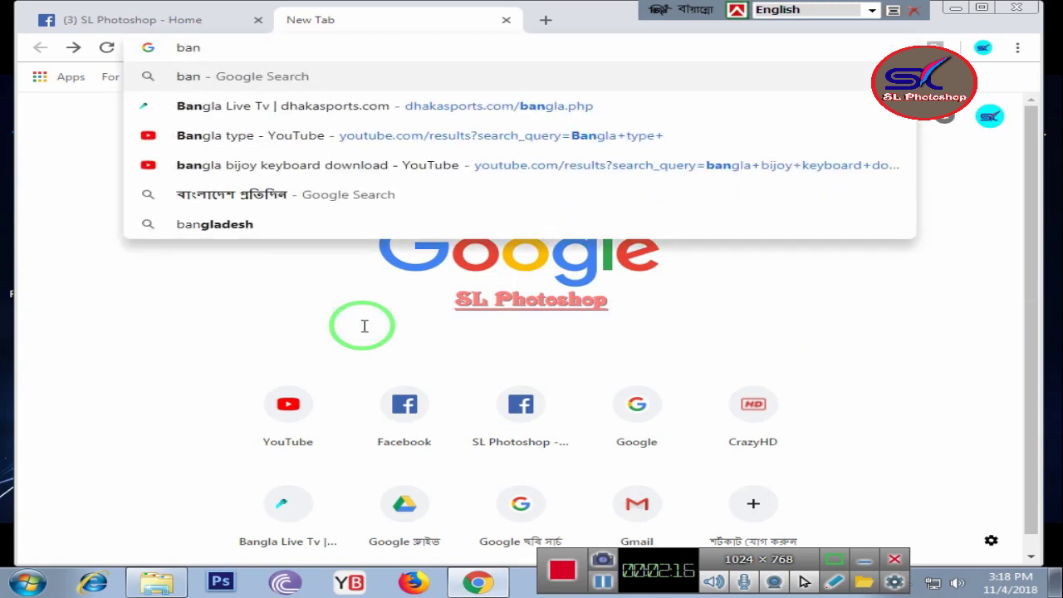
pyautogui.write('gl')
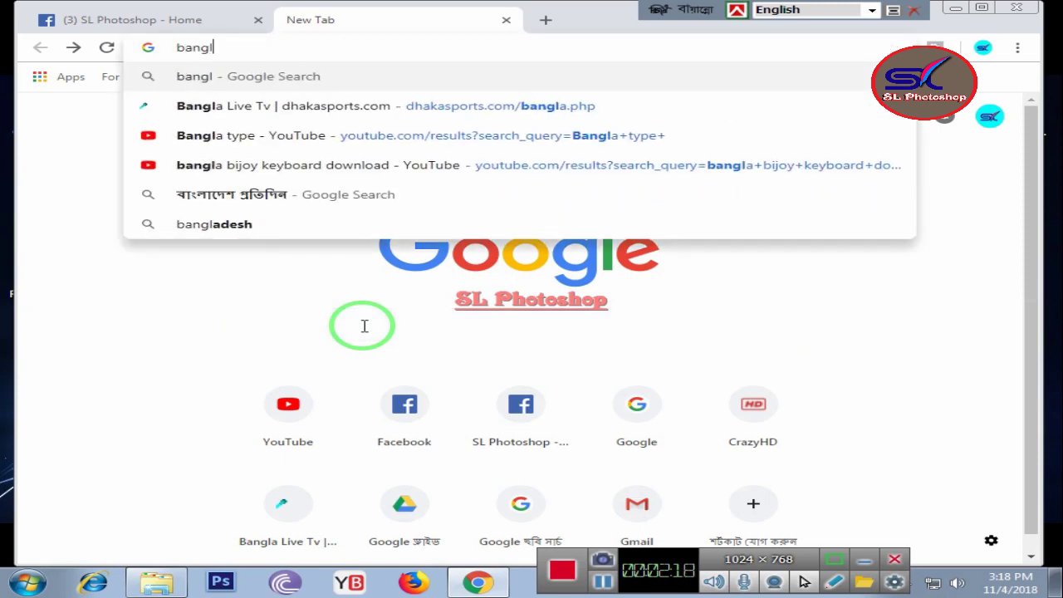
pyautogui.write('a')
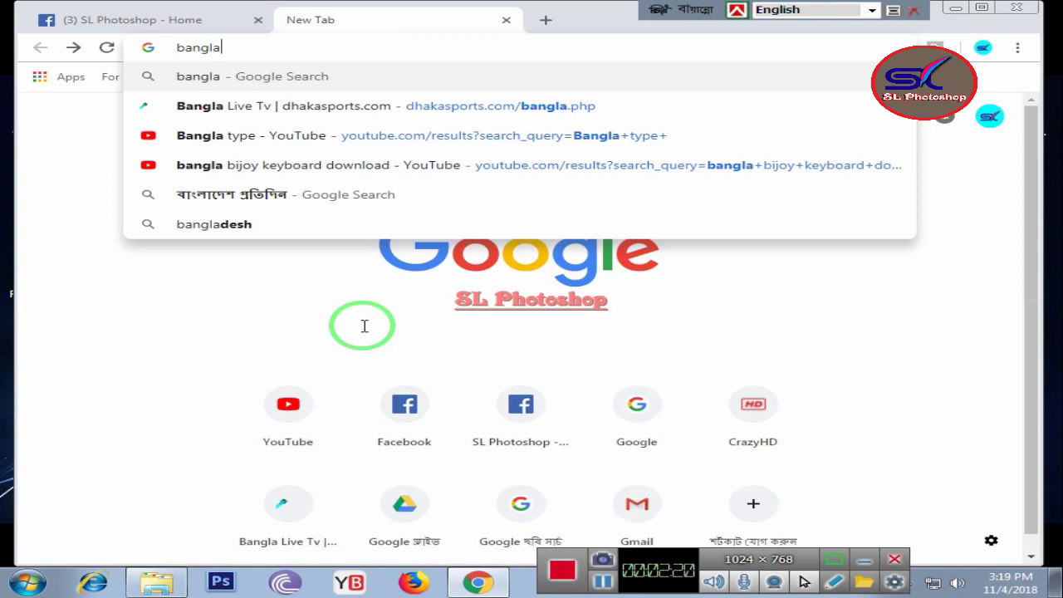
pyautogui.write('des')
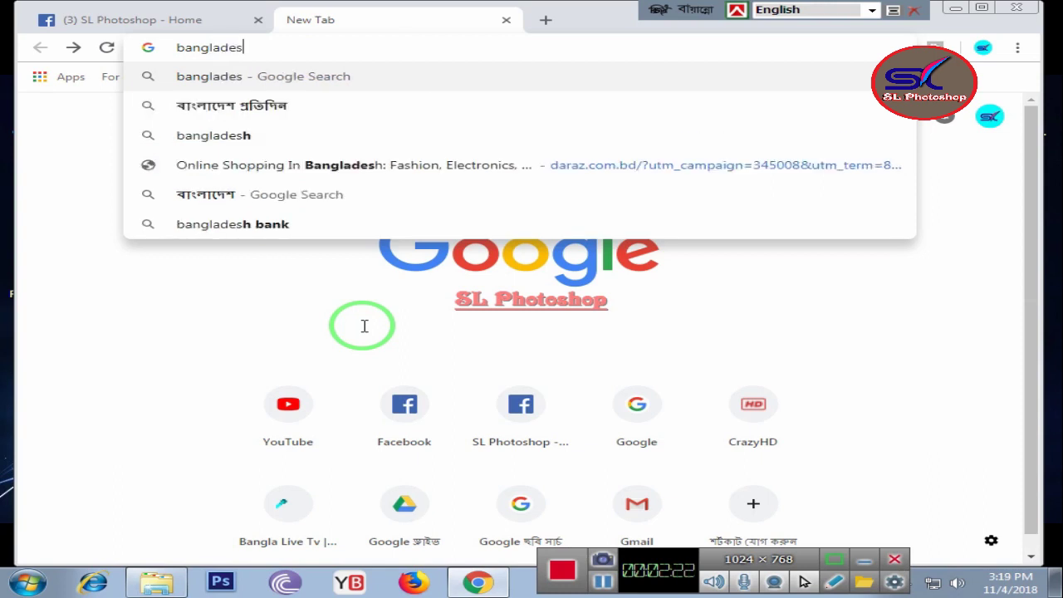
pyautogui.write('h')
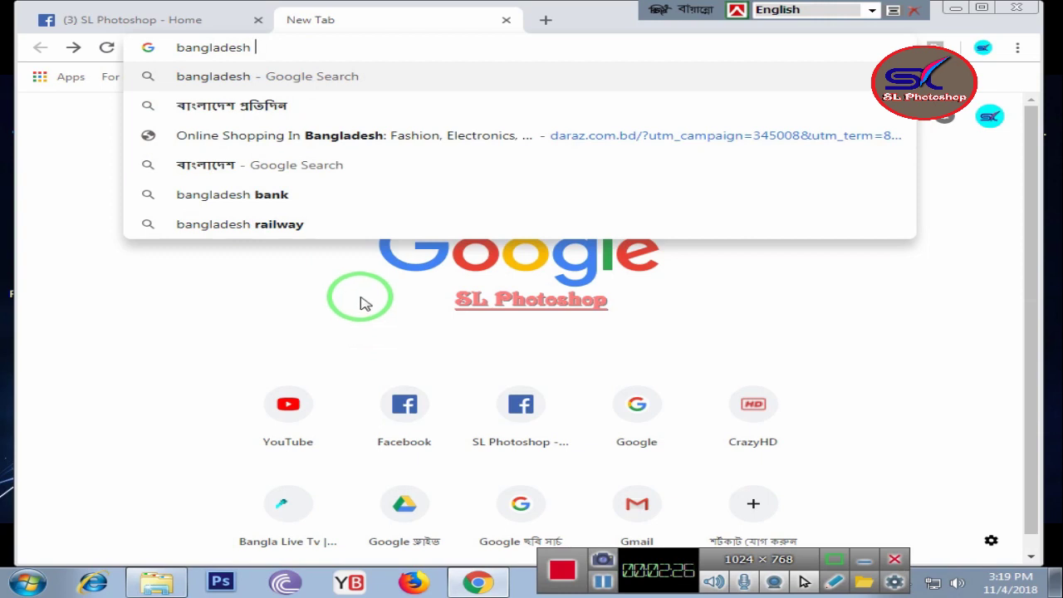
# Switch to Bijoy Unicode and append 'বাংলাদেশ' after 'bangladesh' in the address bar
pyautogui.click(871, 11)
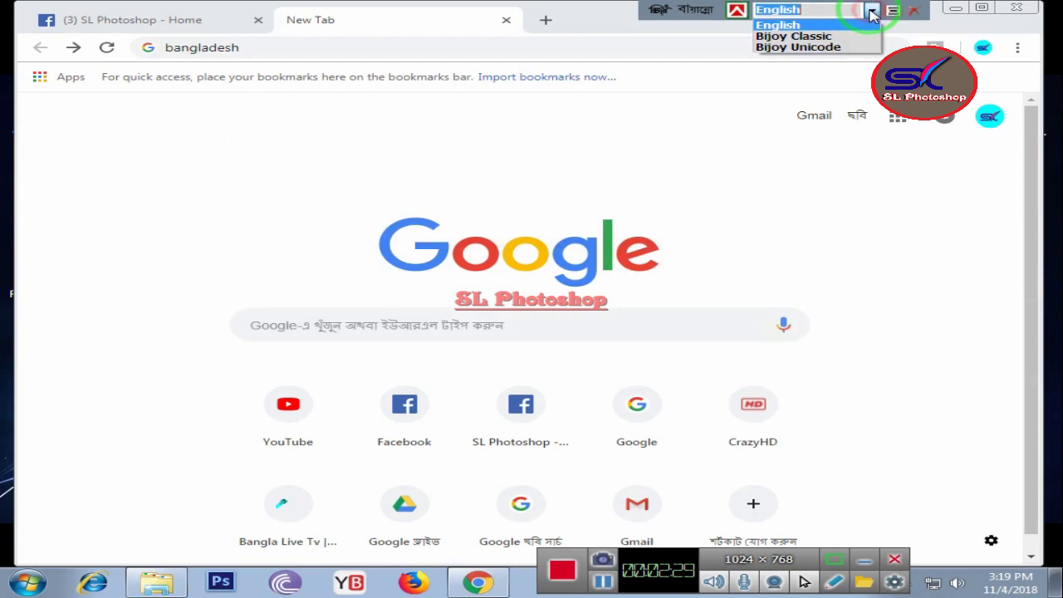
pyautogui.click(802, 47)
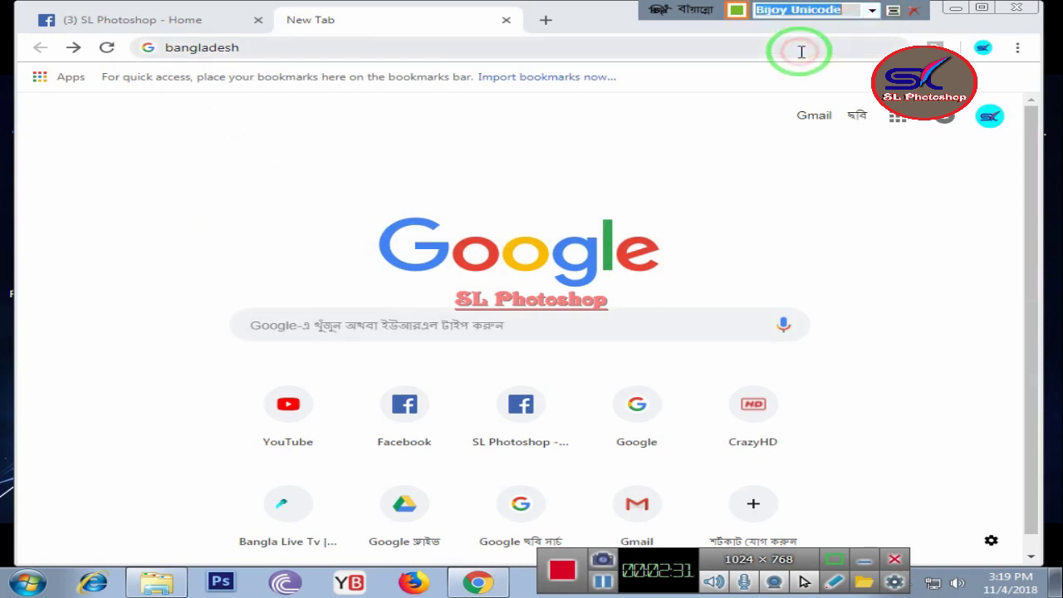
pyautogui.click(253, 48)
pyautogui.press('BackSpace')
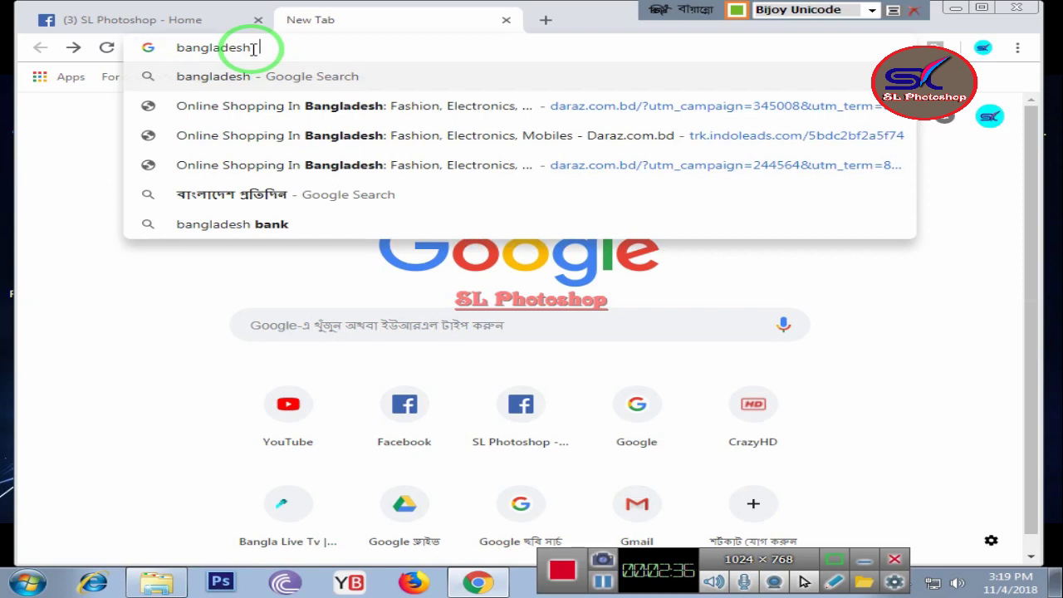
pyautogui.write('বা')
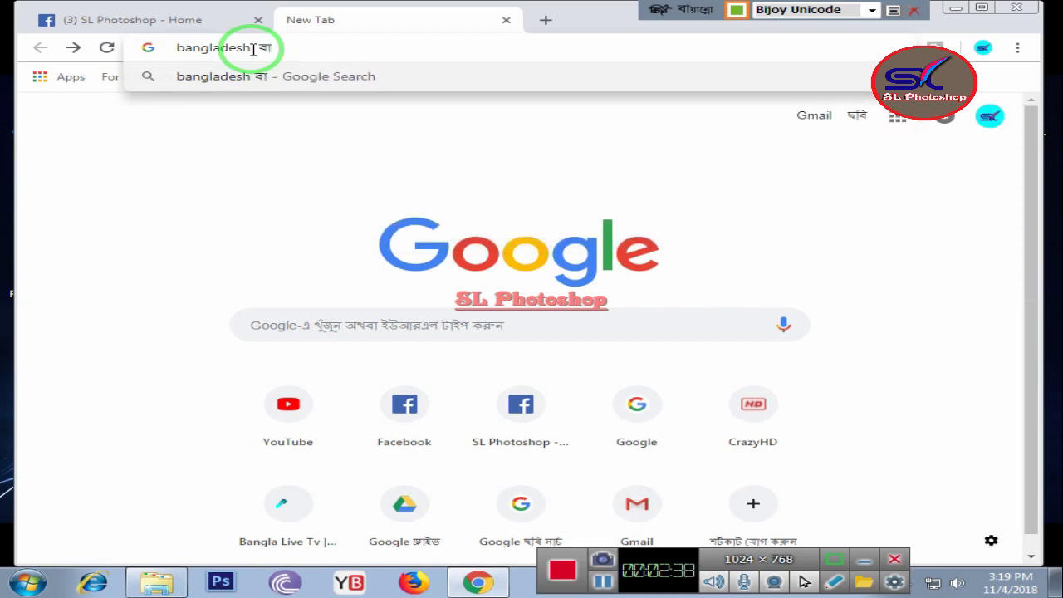
pyautogui.write('ং')
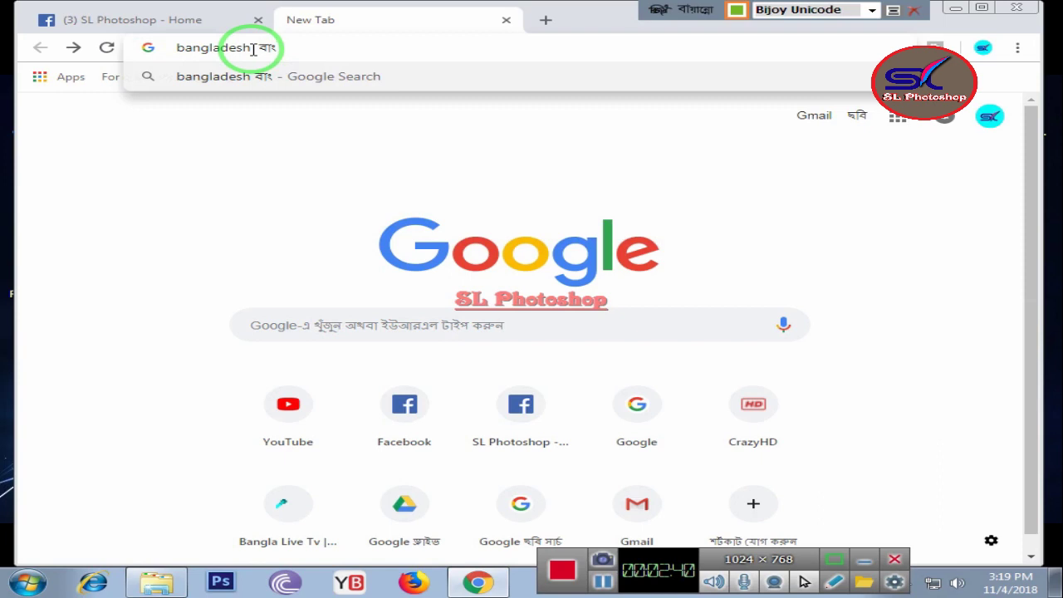
pyautogui.write('ল')
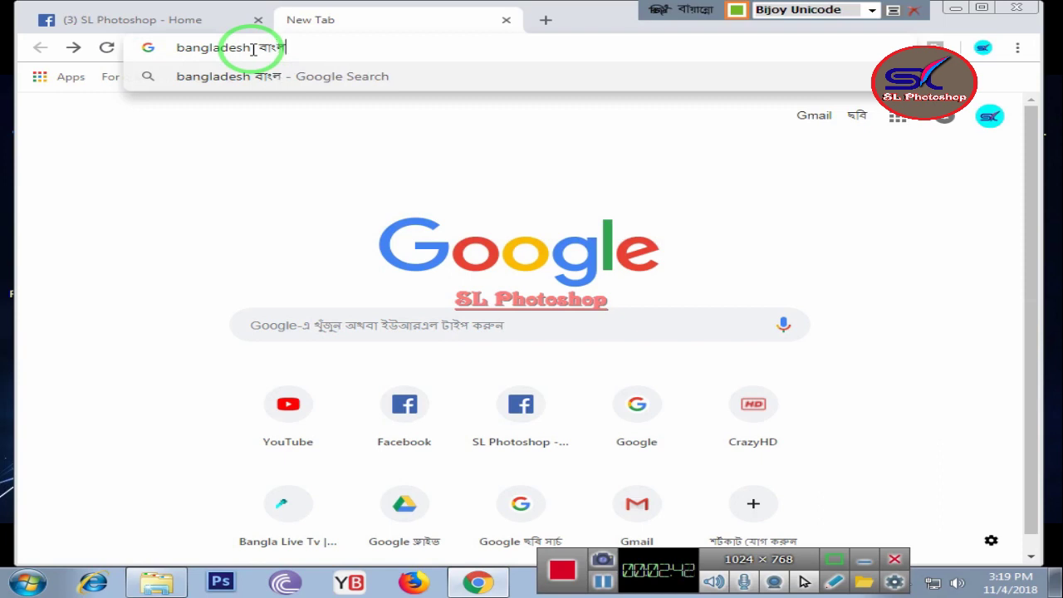
pyautogui.write('া')
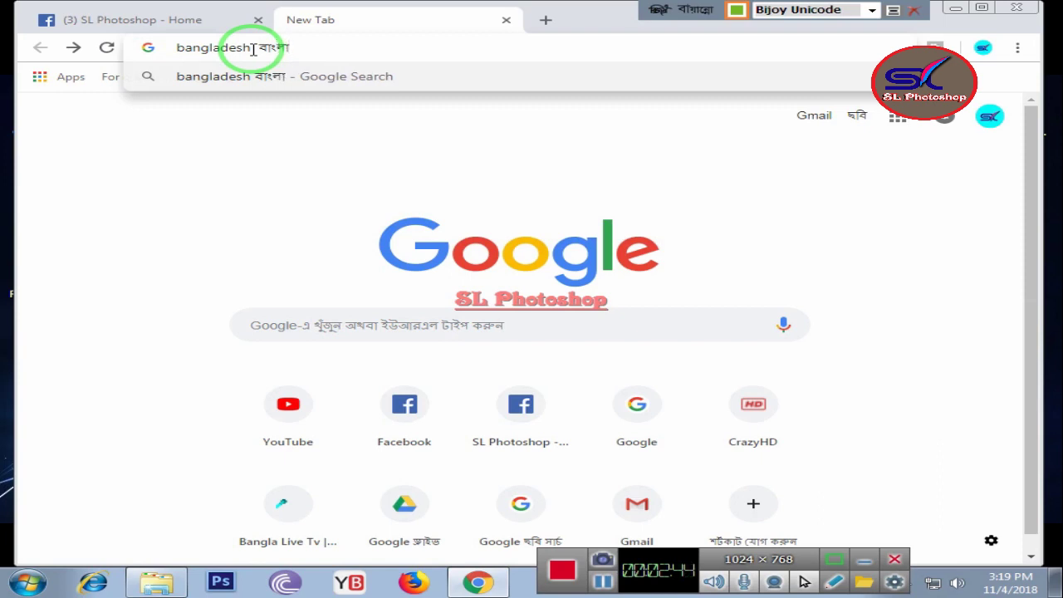
pyautogui.write('দে')
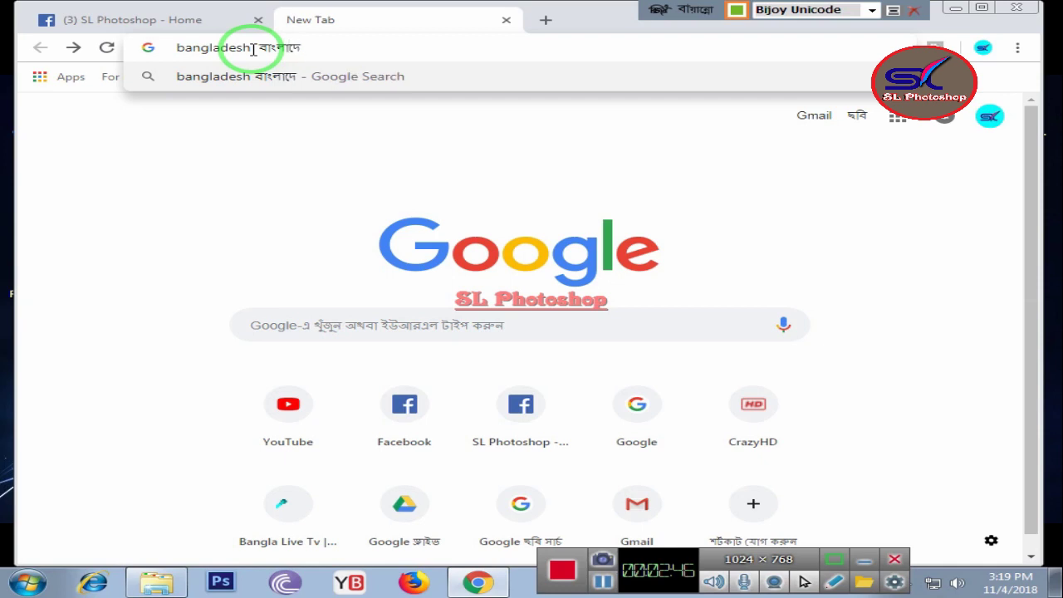
pyautogui.write('শ')
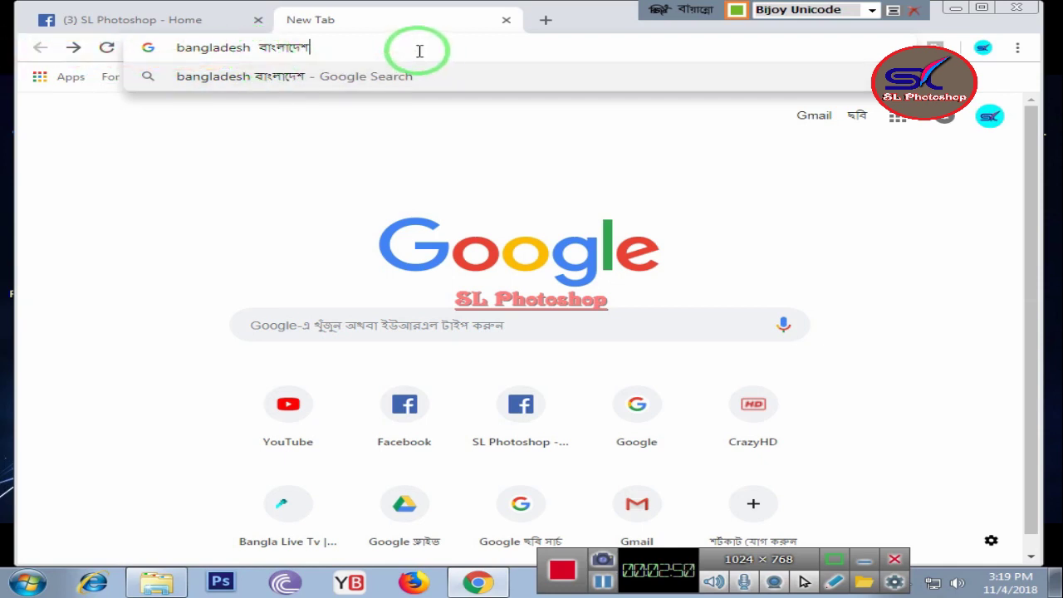
pyautogui.click(871, 10)
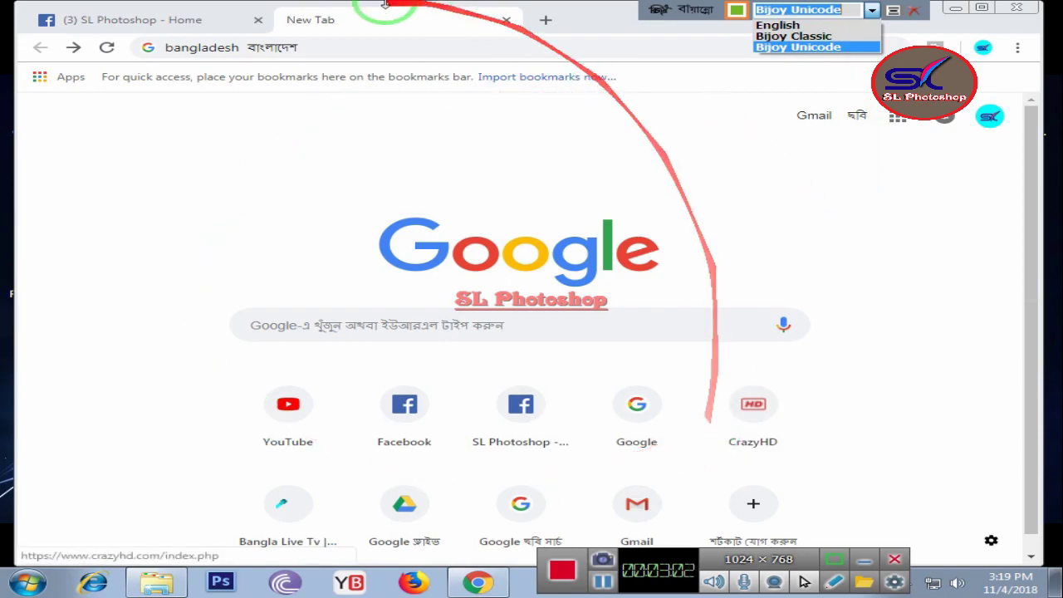
# Return to the SL Photoshop Facebook tab and scroll to the draft reading 'বাংলাদেশ bangladesh'
pyautogui.click(203, 22)
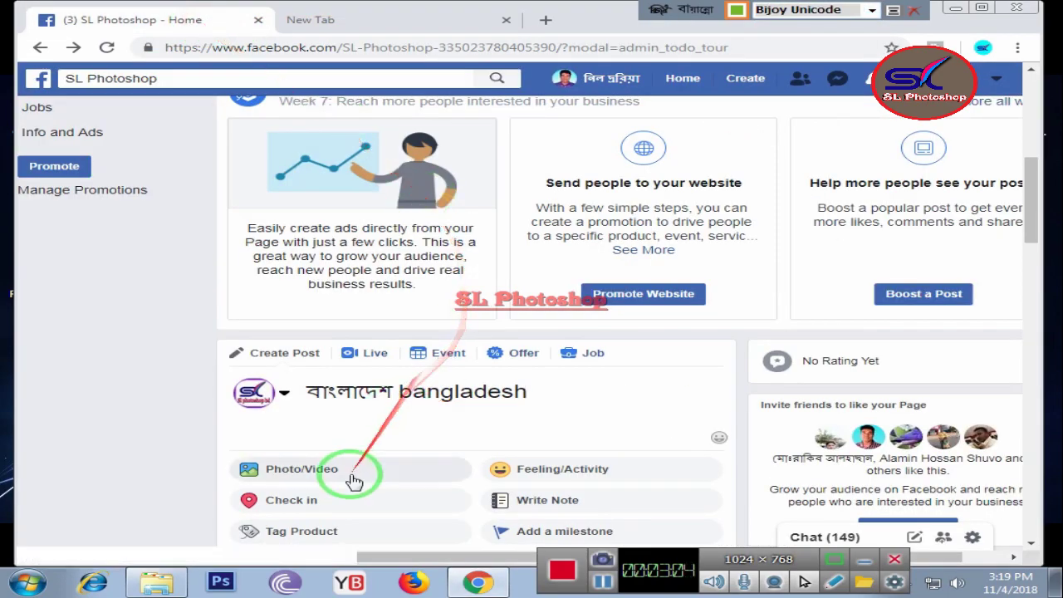
pyautogui.scroll(5, 623, 351)
pyautogui.scroll(-5, 728, 229)
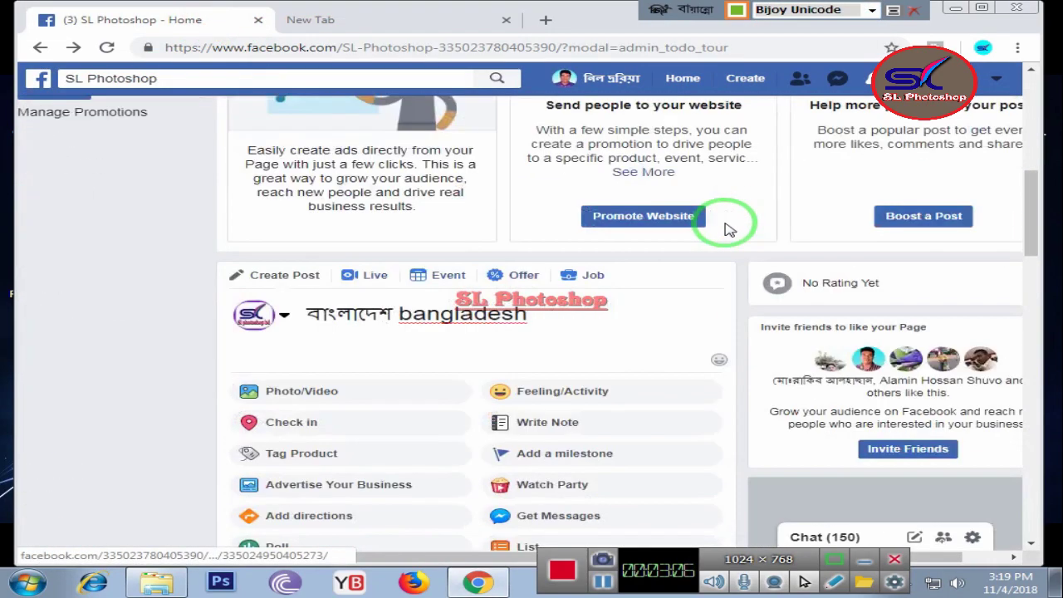
pyautogui.scroll(-5, 550, 366)
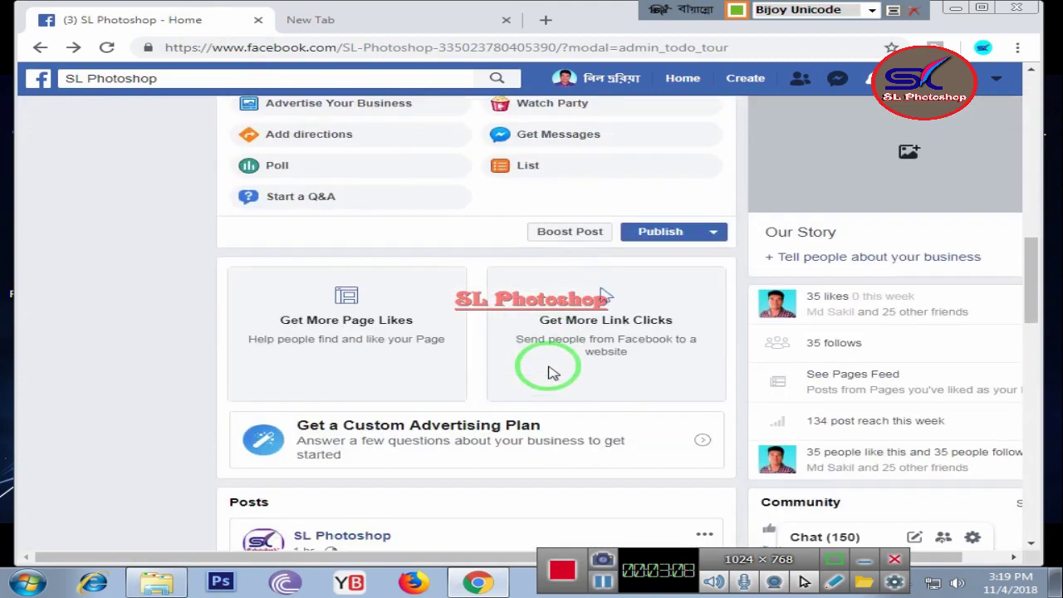
pyautogui.scroll(-5, 553, 373)
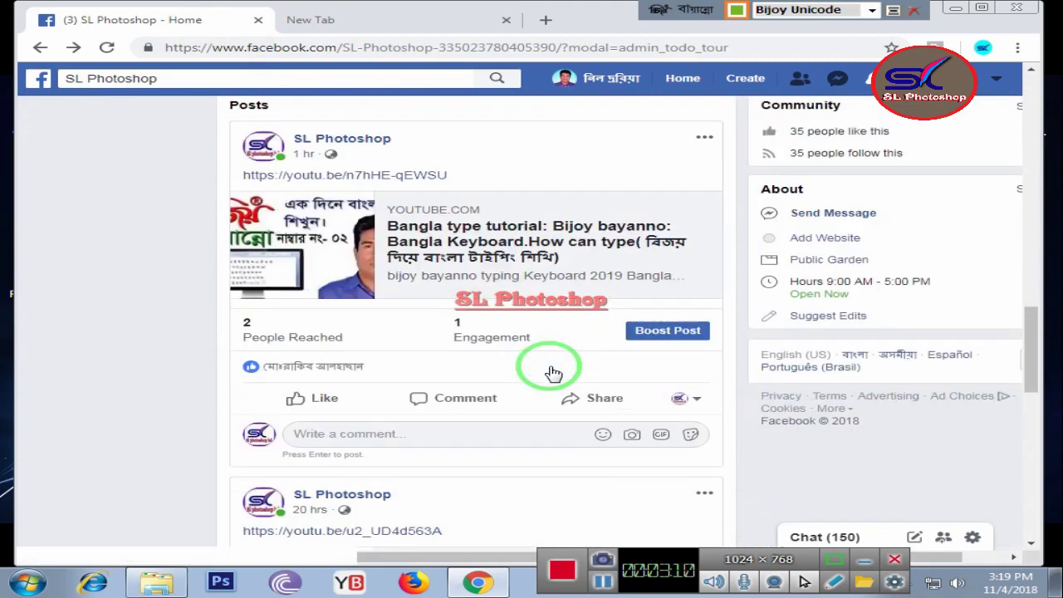
pyautogui.scroll(-4, 553, 374)
pyautogui.scroll(3, 553, 373)
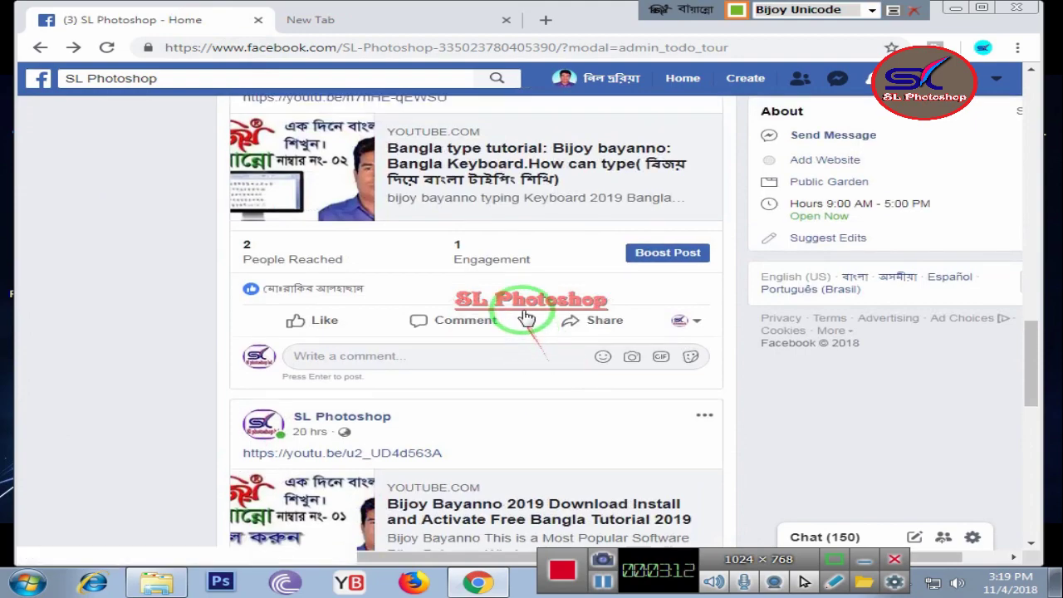
pyautogui.scroll(2, 523, 316)
pyautogui.scroll(-3, 425, 284)
pyautogui.scroll(-3, 422, 308)
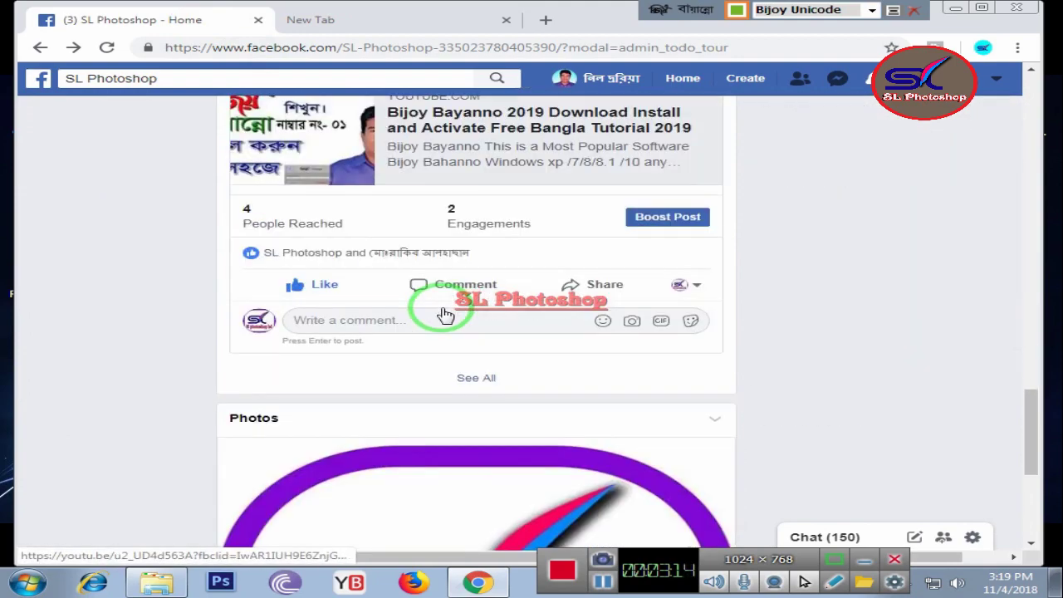
pyautogui.scroll(-1, 446, 308)
pyautogui.scroll(-3, 446, 308)
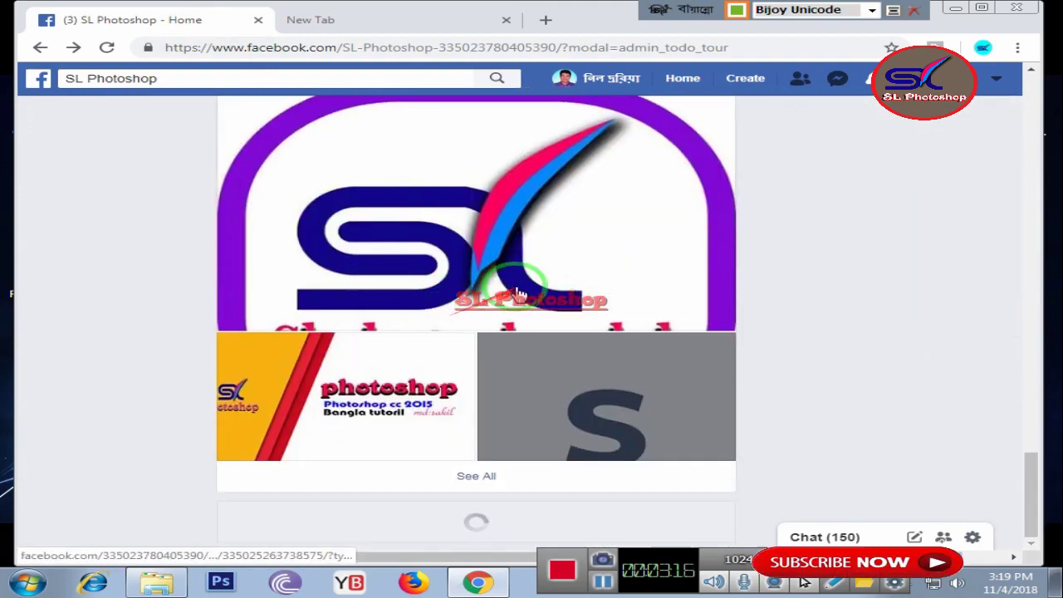
pyautogui.scroll(5, 531, 282)
pyautogui.scroll(5, 535, 261)
pyautogui.scroll(4, 536, 256)
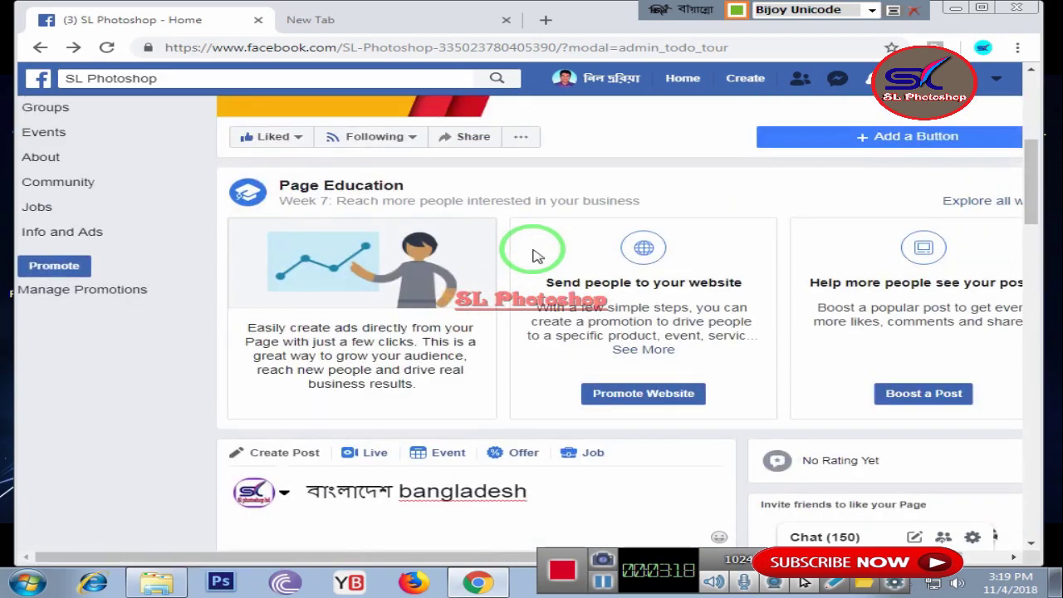
pyautogui.scroll(3, 535, 256)
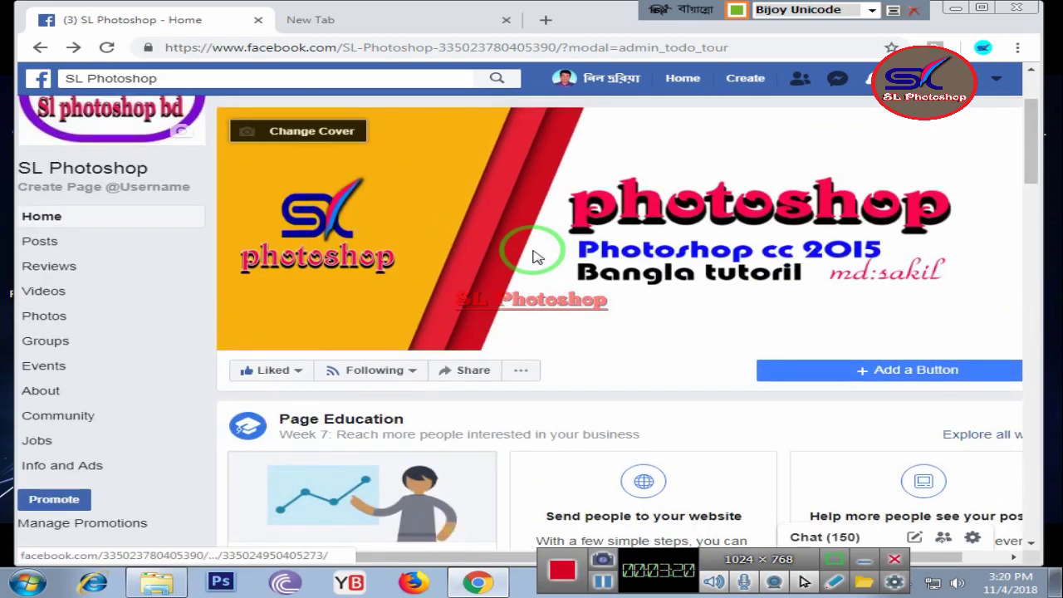
pyautogui.scroll(-8, 570, 351)
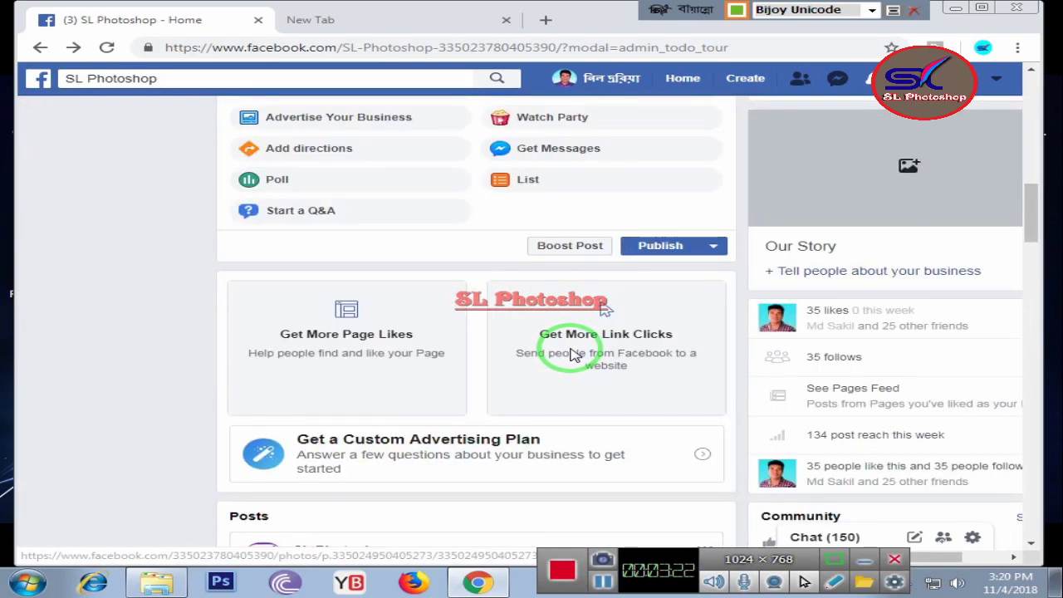
pyautogui.scroll(-3, 571, 353)
pyautogui.scroll(-3, 570, 352)
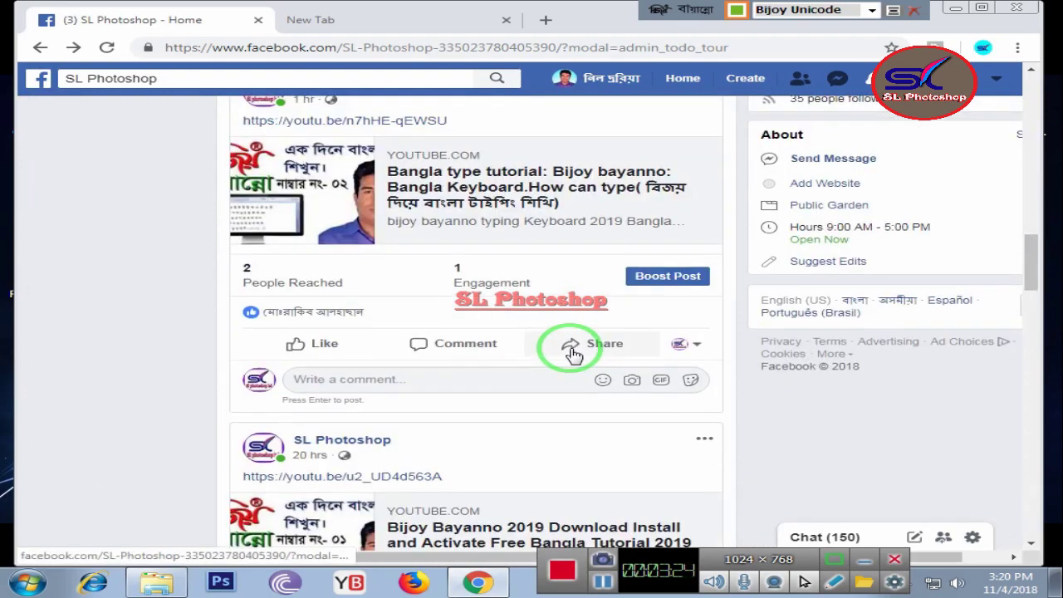
pyautogui.scroll(3, 569, 353)
pyautogui.scroll(3, 569, 353)
pyautogui.scroll(1, 570, 351)
pyautogui.scroll(2, 510, 275)
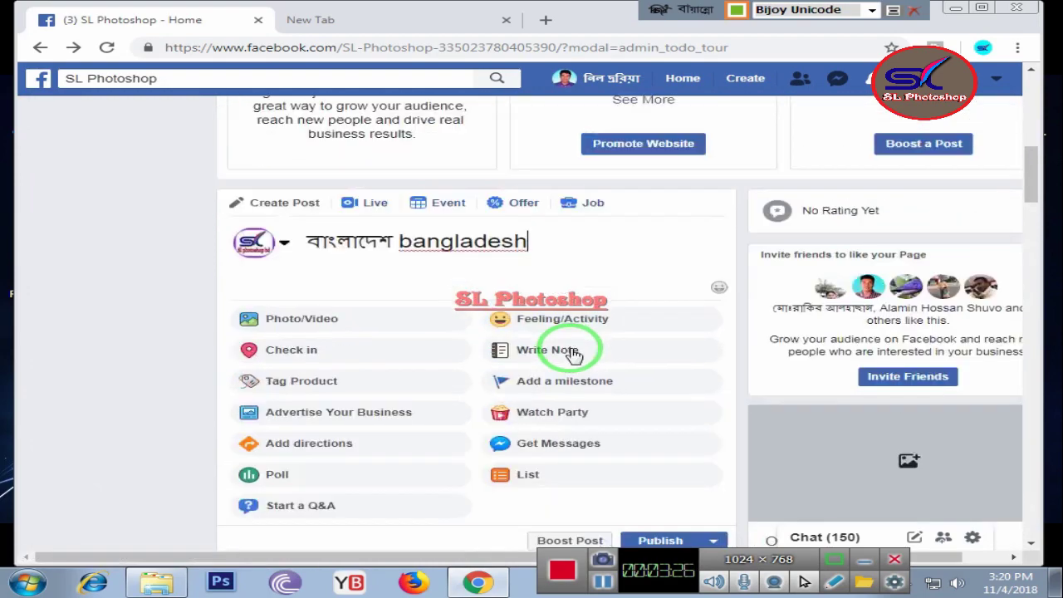
pyautogui.scroll(1, 256, 332)
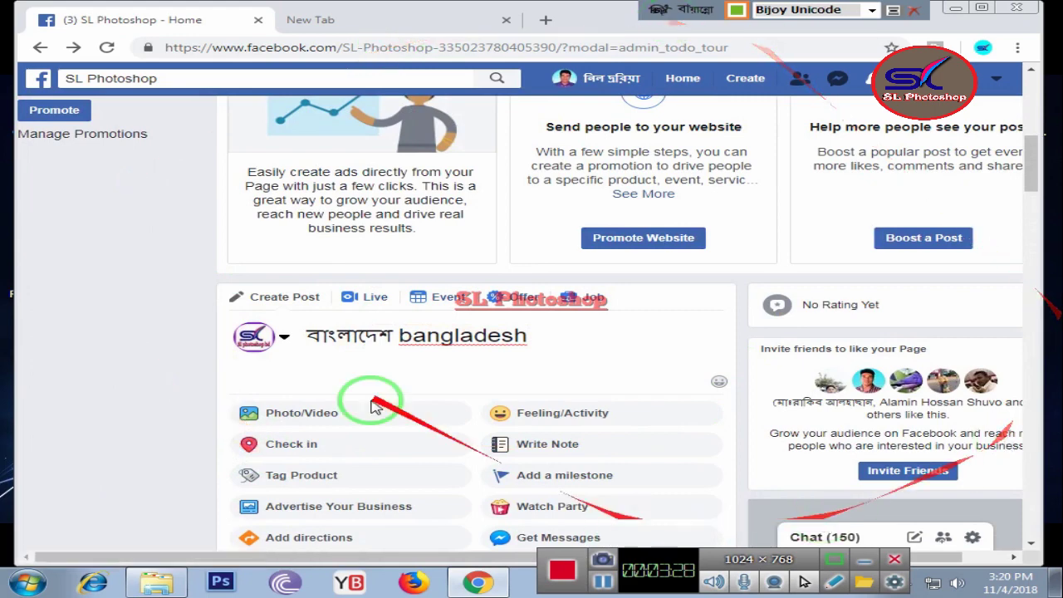